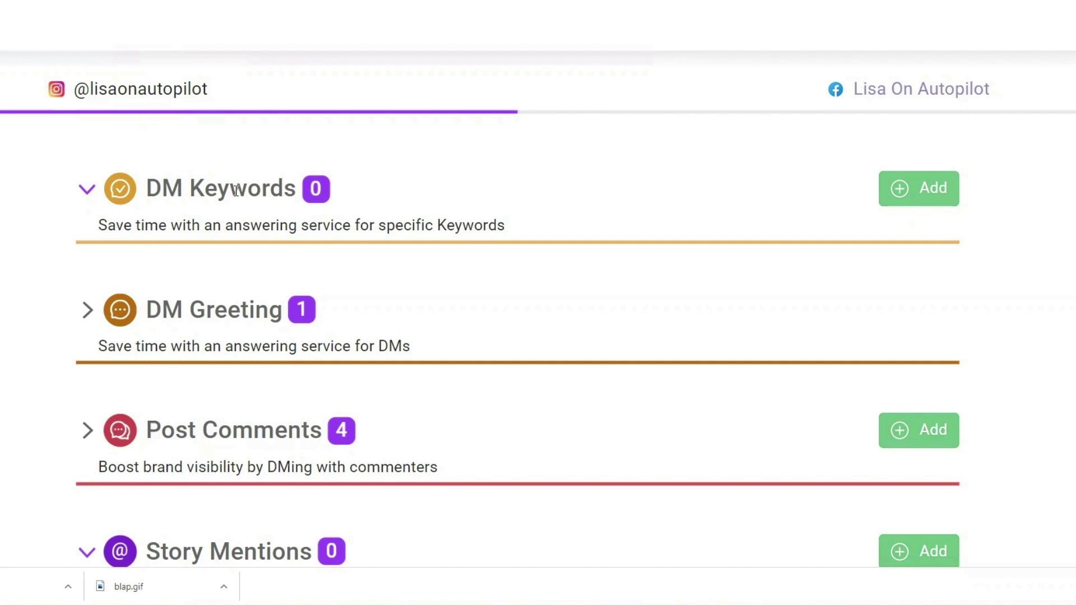
- Examine the autoresponder categories for the Instagram account, from DM Keywords down to Instagram Live
drag(124, 230, 204, 229)
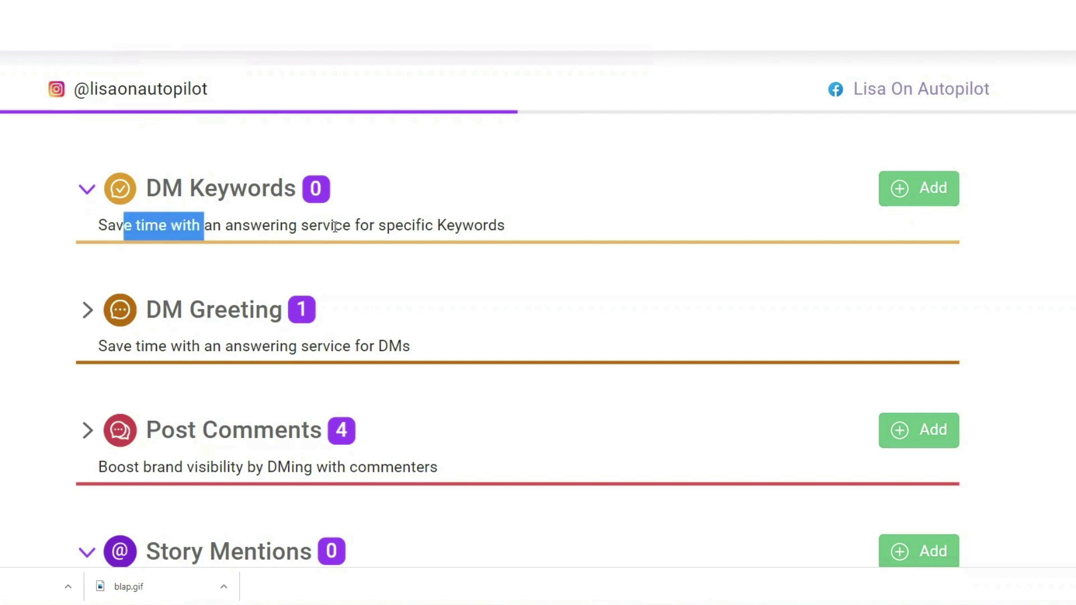
click(461, 229)
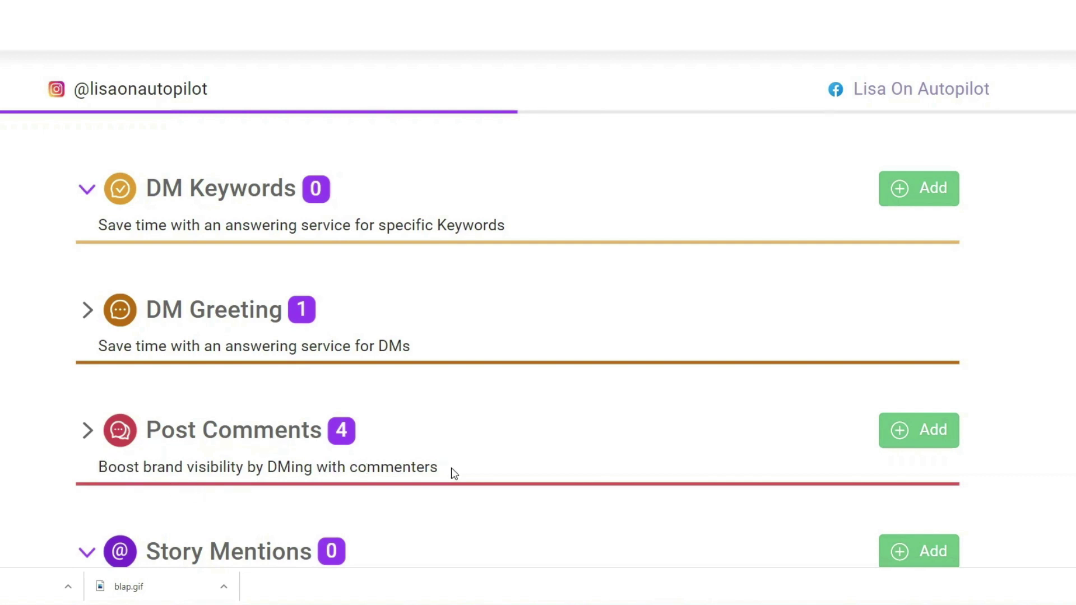
scroll(454, 474, down, 3)
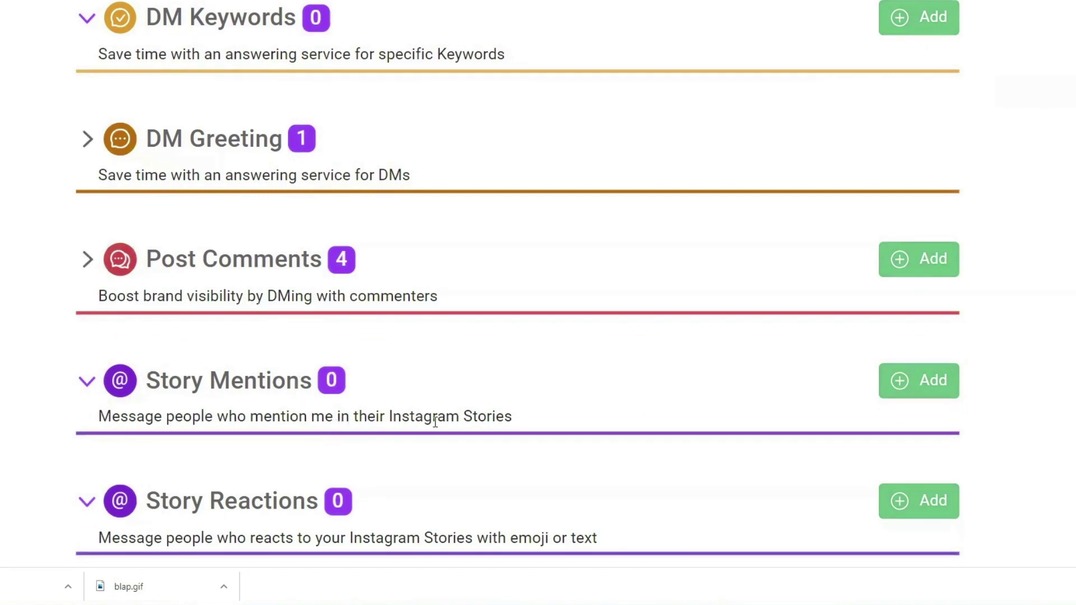
scroll(510, 420, down, 2)
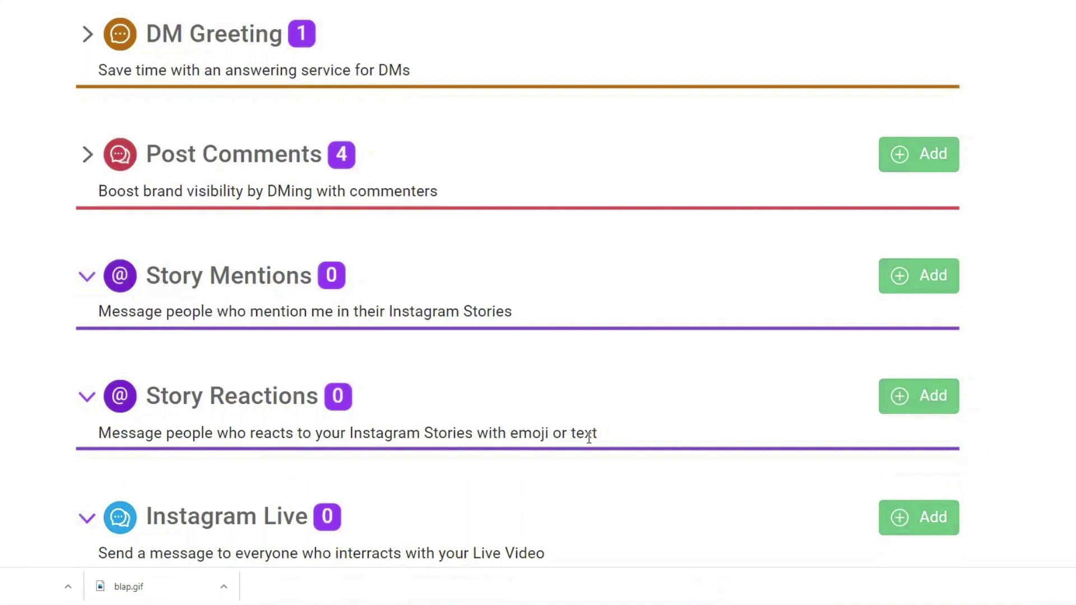
scroll(614, 438, down, 1)
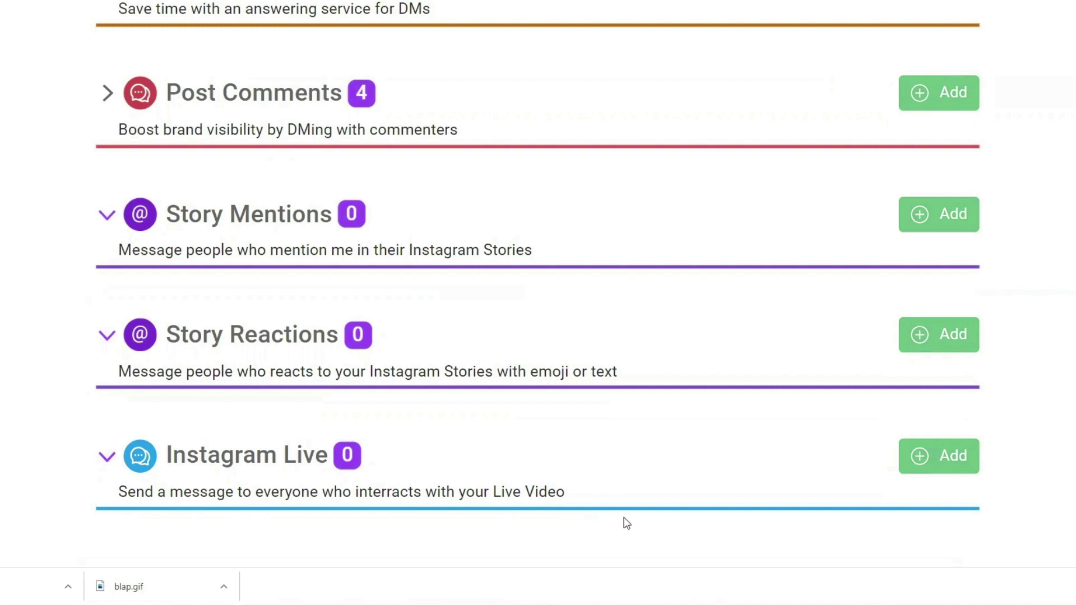
scroll(623, 523, up, 1)
scroll(623, 522, right, 1)
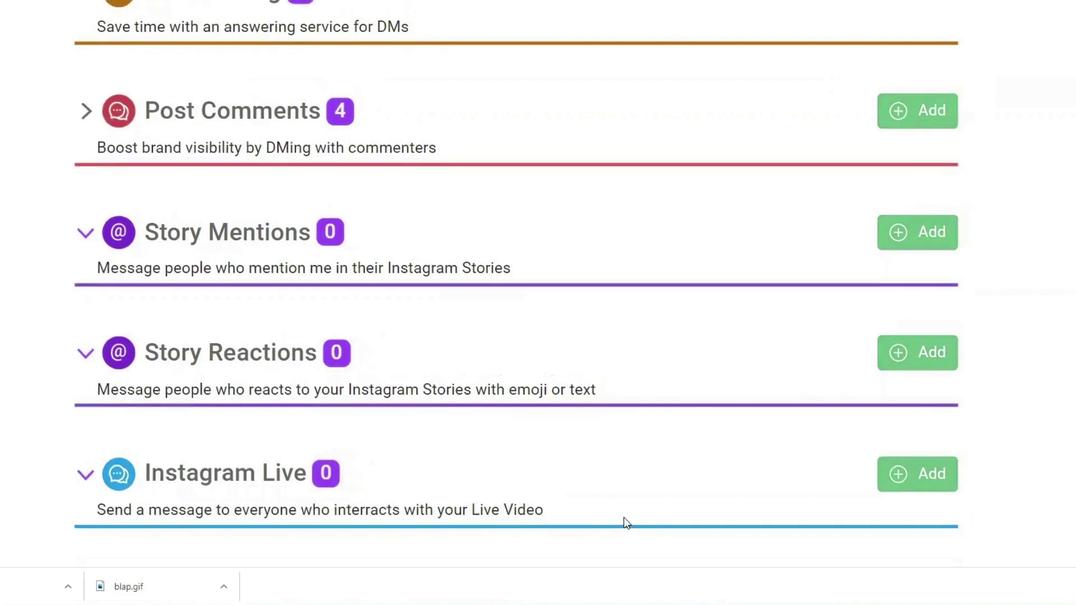
scroll(623, 517, up, 3)
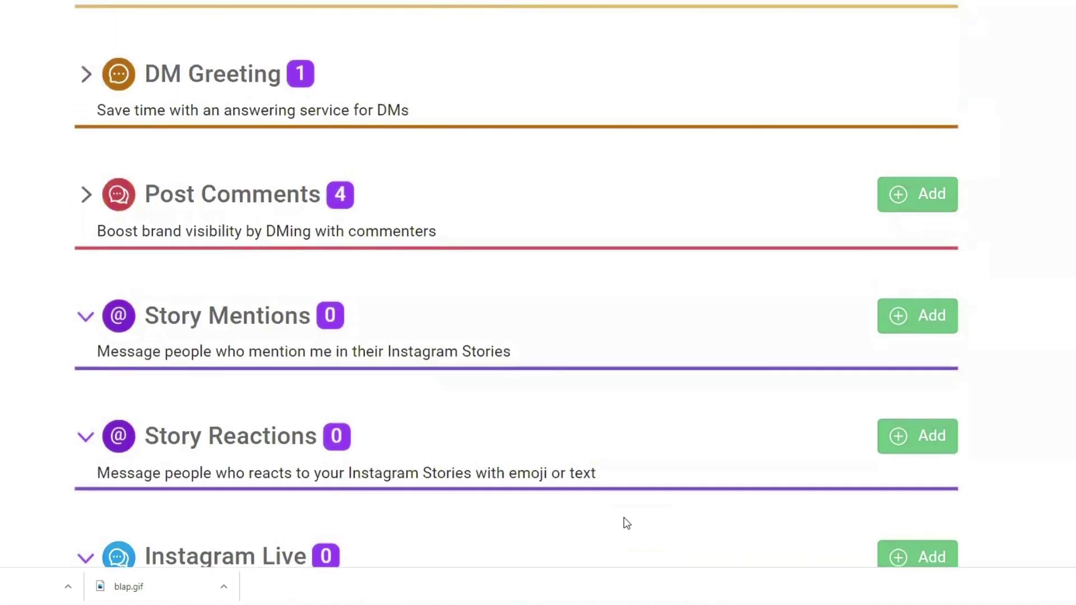
scroll(626, 522, up, 2)
scroll(625, 519, down, 3)
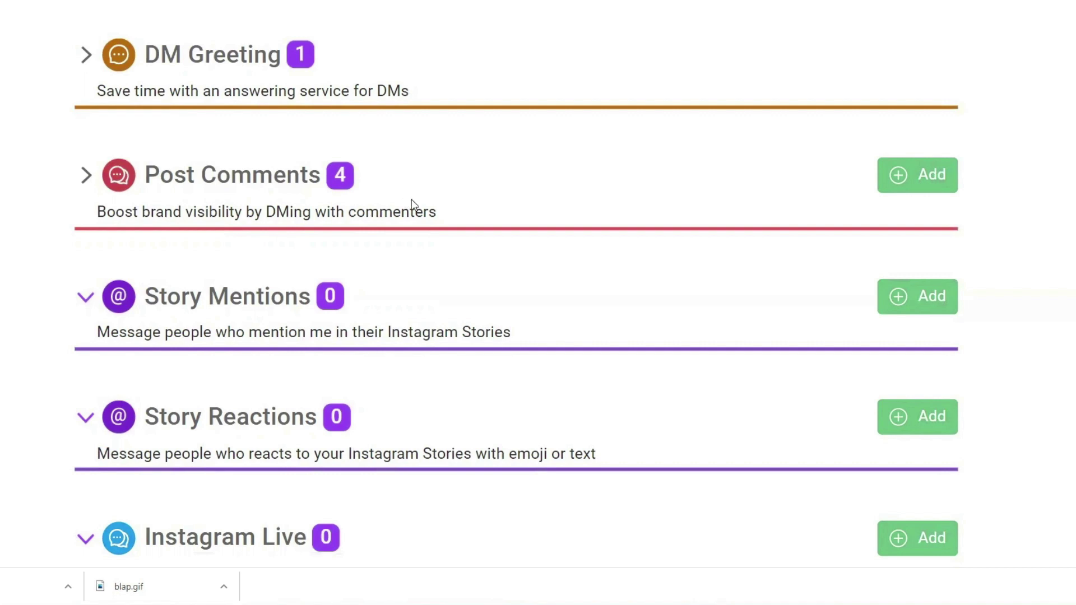
- Start a new Post Comments autoresponder with only the Instagram account selected as its channel
click(88, 177)
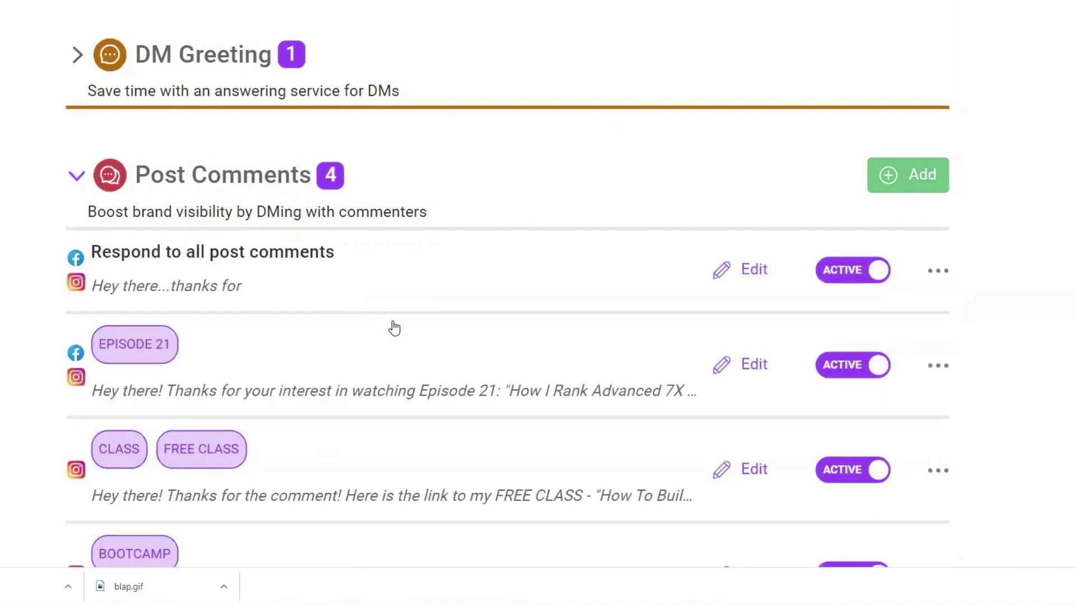
click(898, 175)
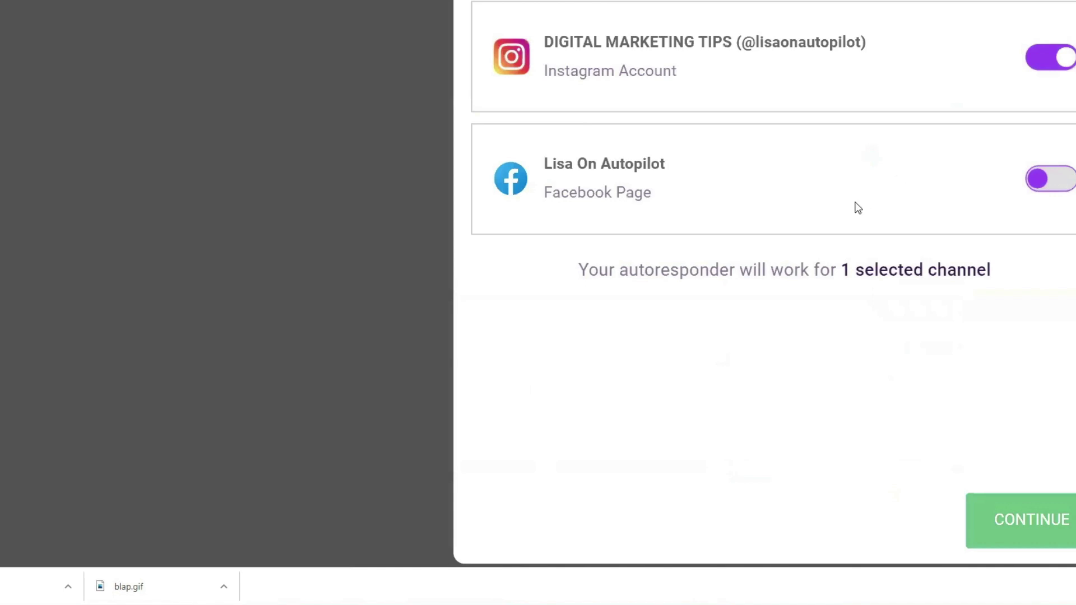
scroll(857, 207, up, 2)
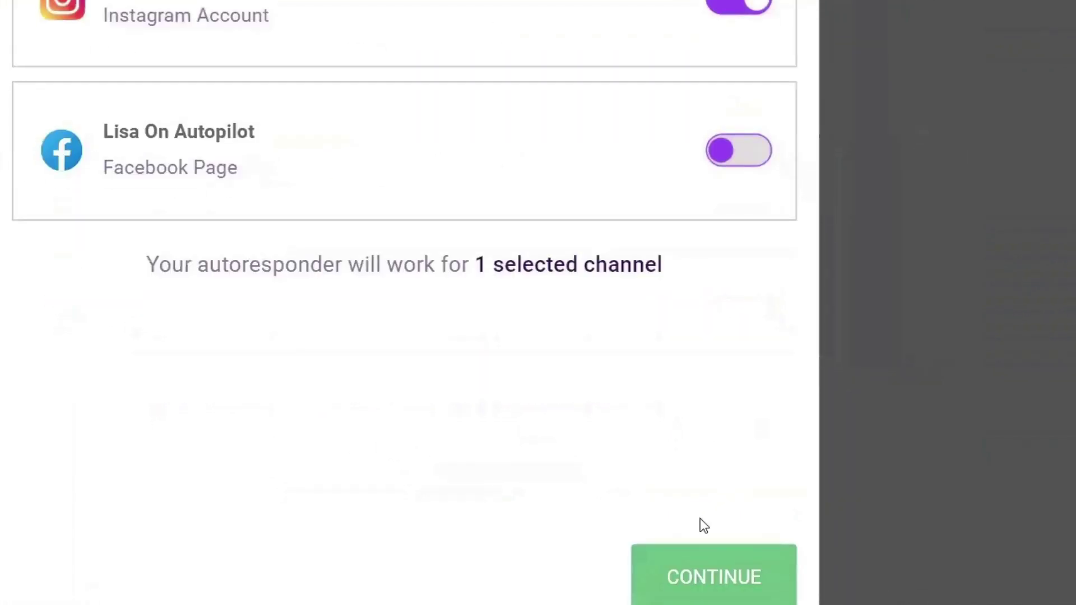
click(697, 579)
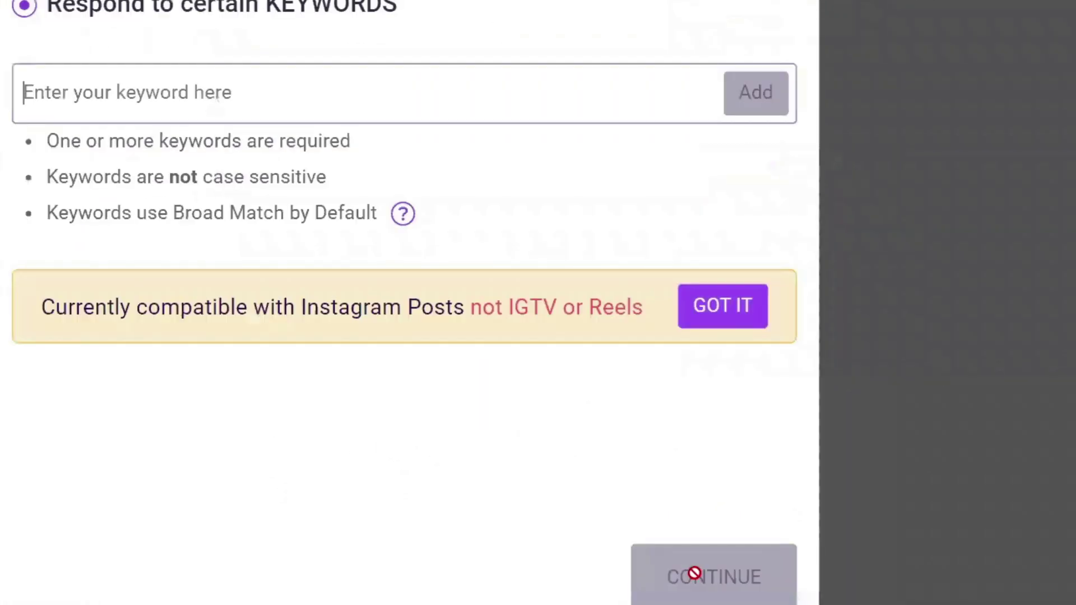
- Add "More Info" as the keyword the autoresponder responds to and continue to the reply templates
scroll(631, 497, up, 2)
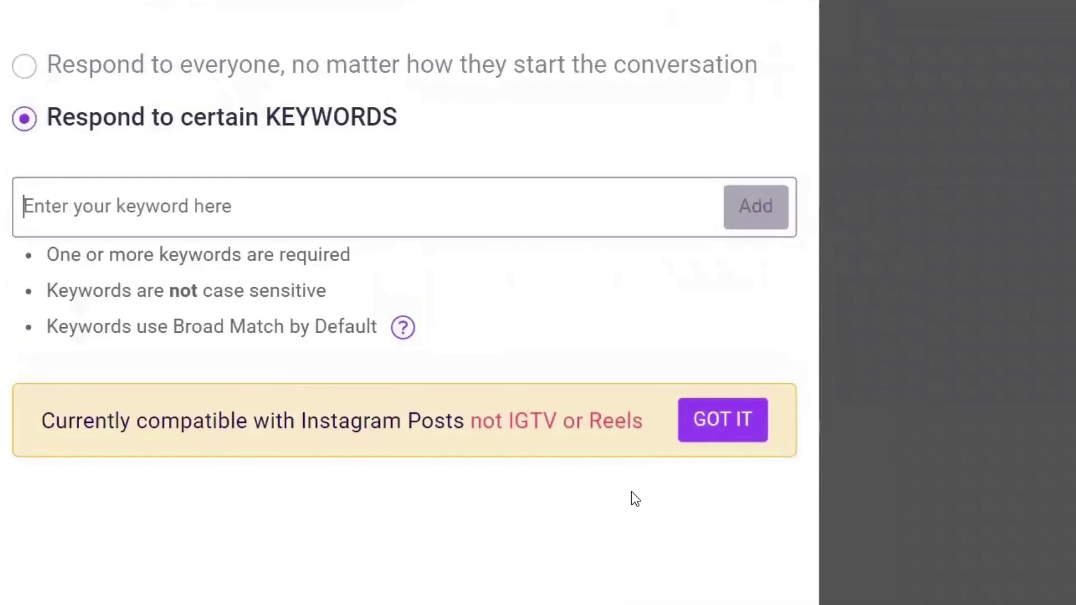
click(255, 216)
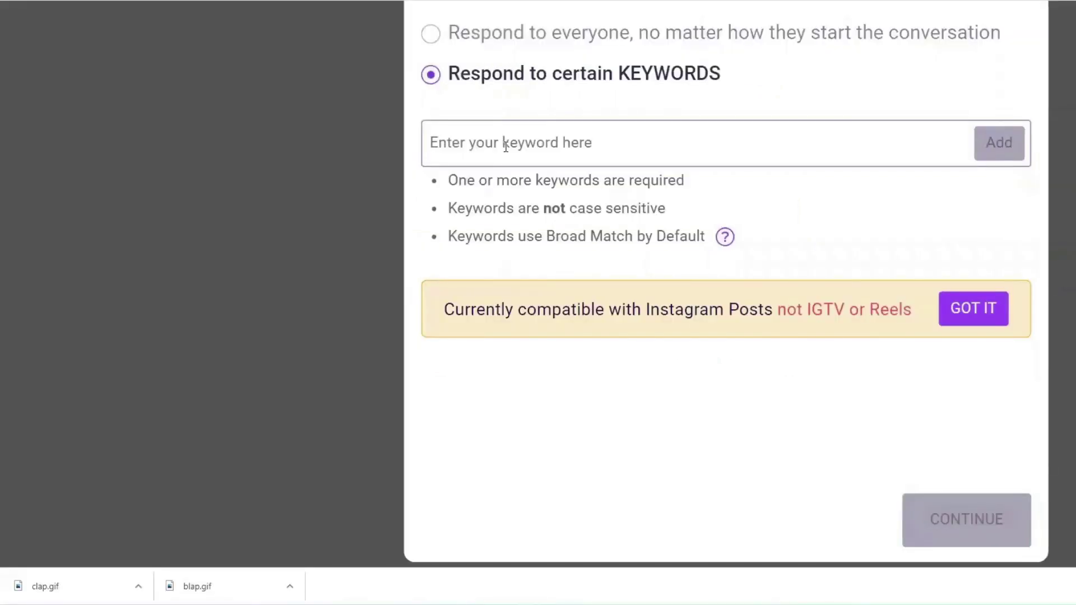
text(More Info)
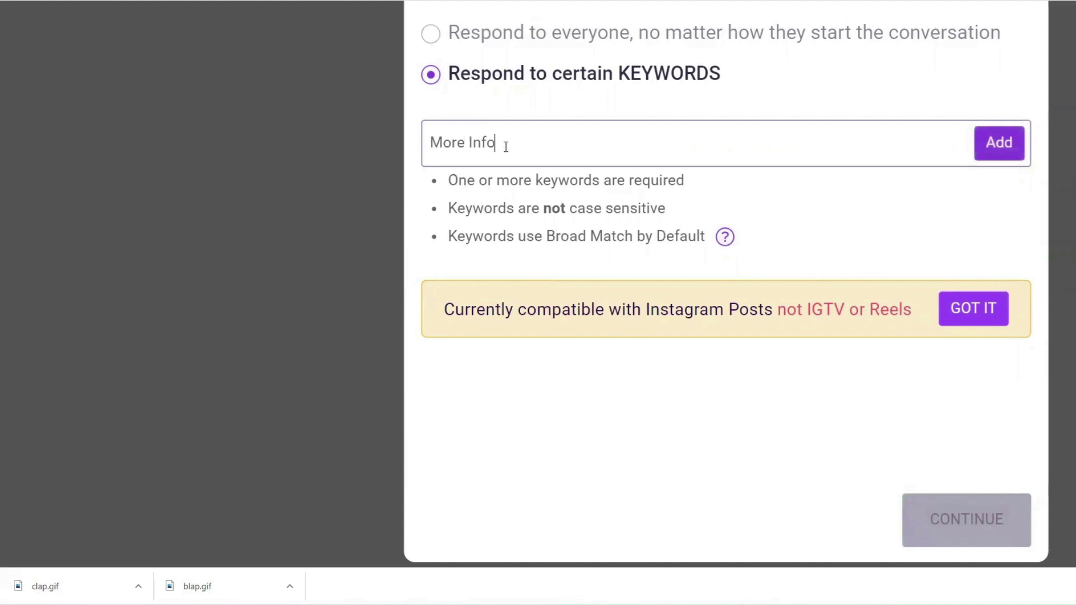
click(992, 153)
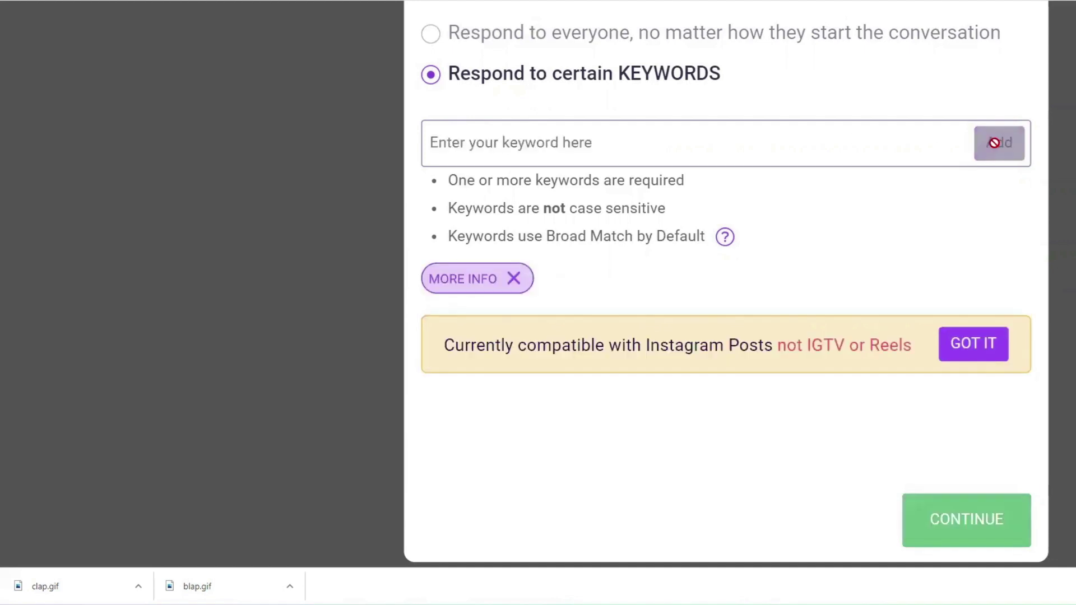
click(979, 533)
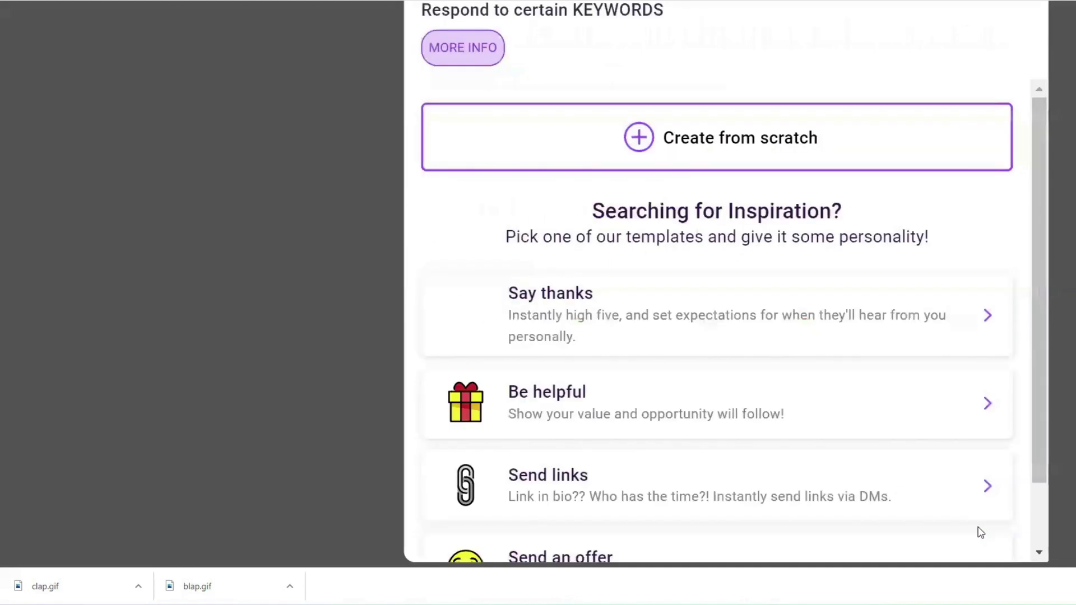
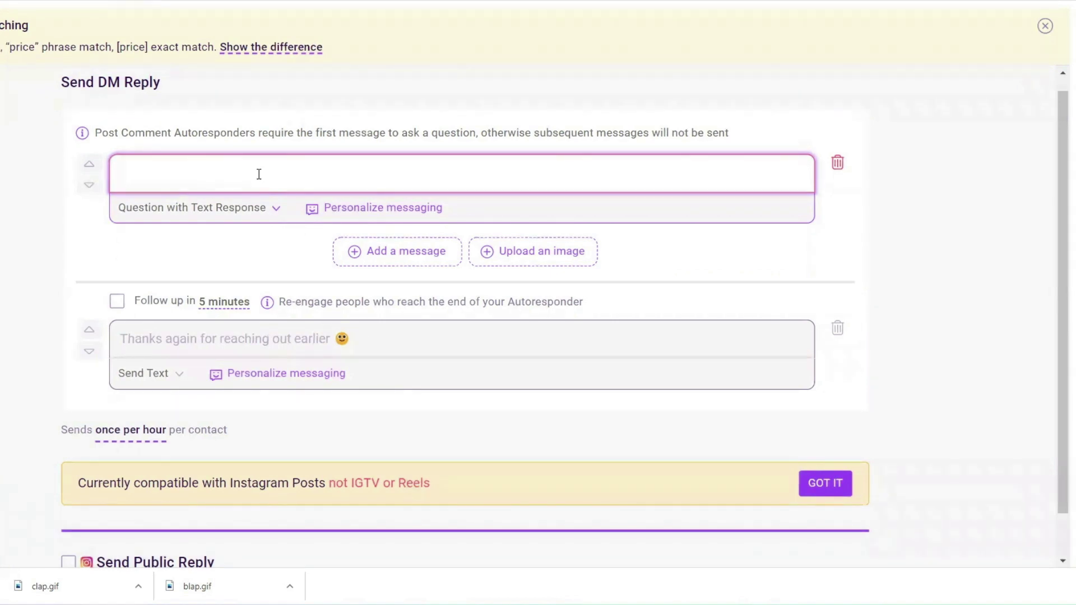
- Enter "Type Your message" as the DM reply text and set the message type to Send Link List
text(Type Your message)
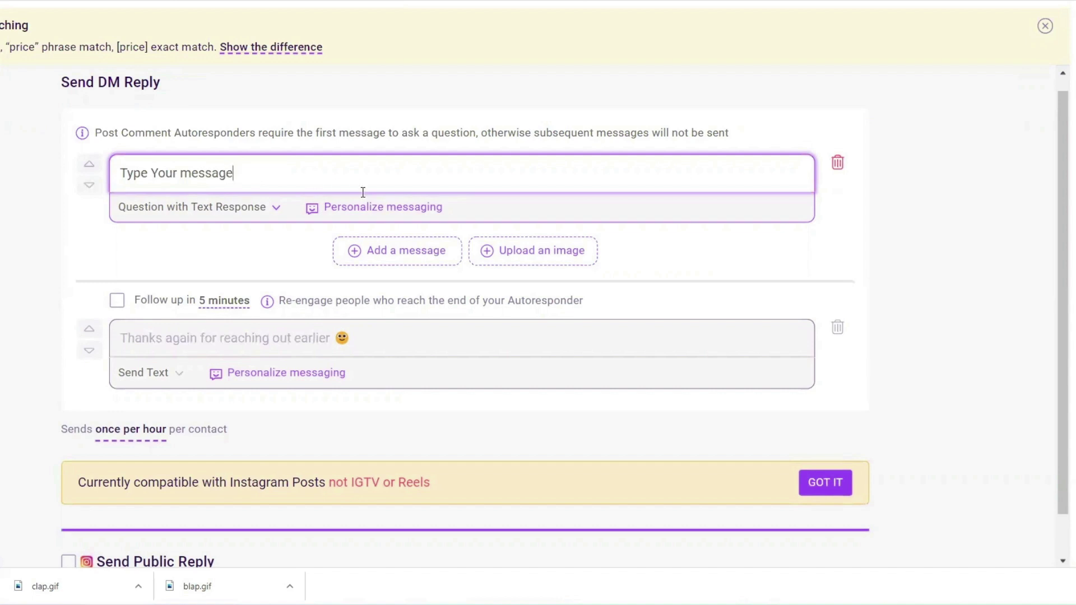
click(364, 213)
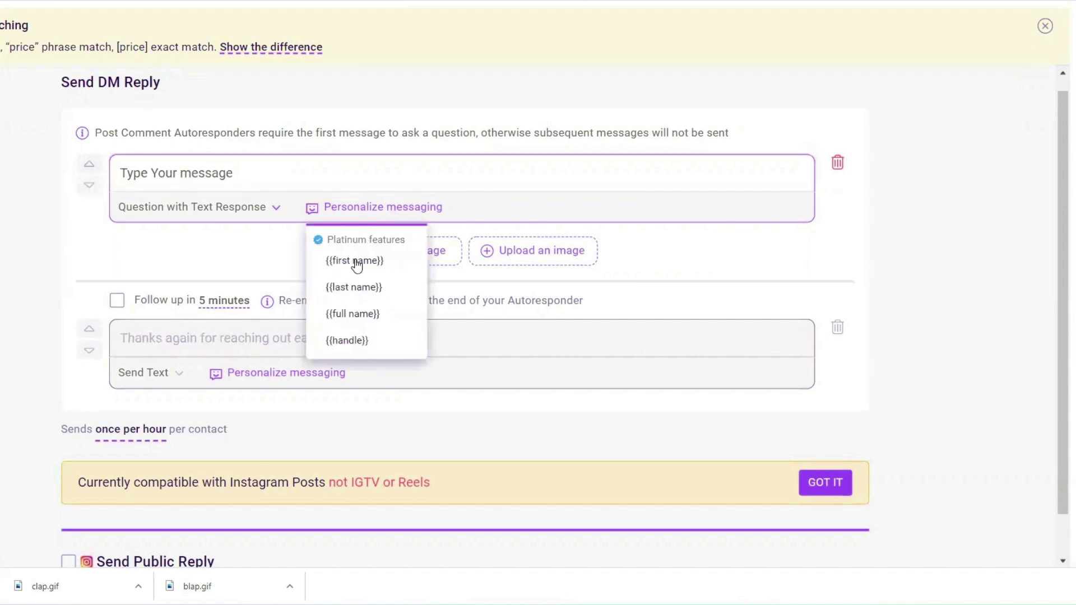
click(269, 263)
double_click(272, 209)
click(273, 210)
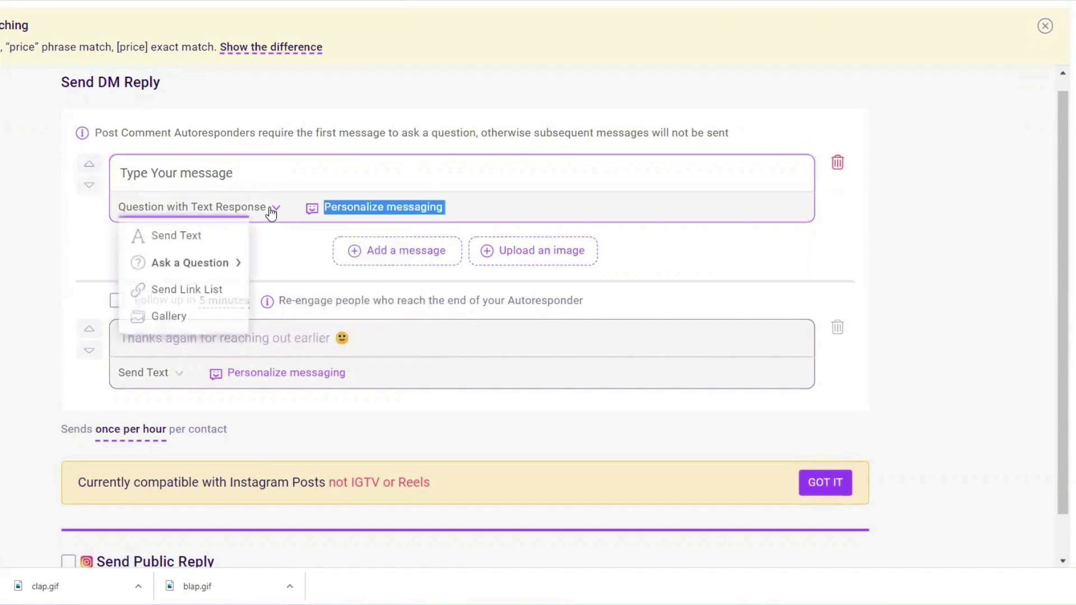
text(t)
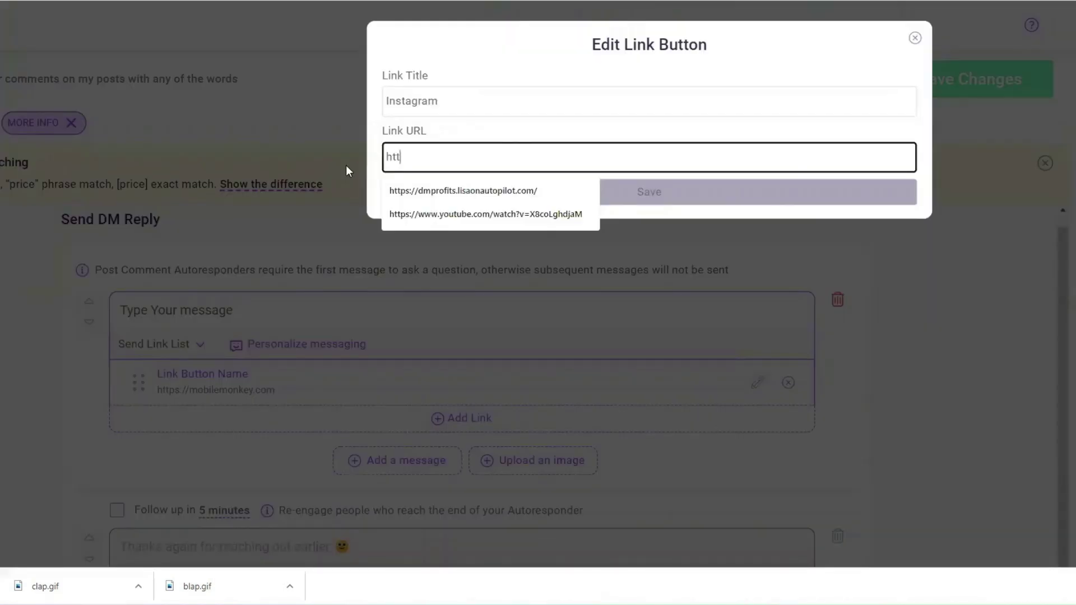
text(ps://www.in)
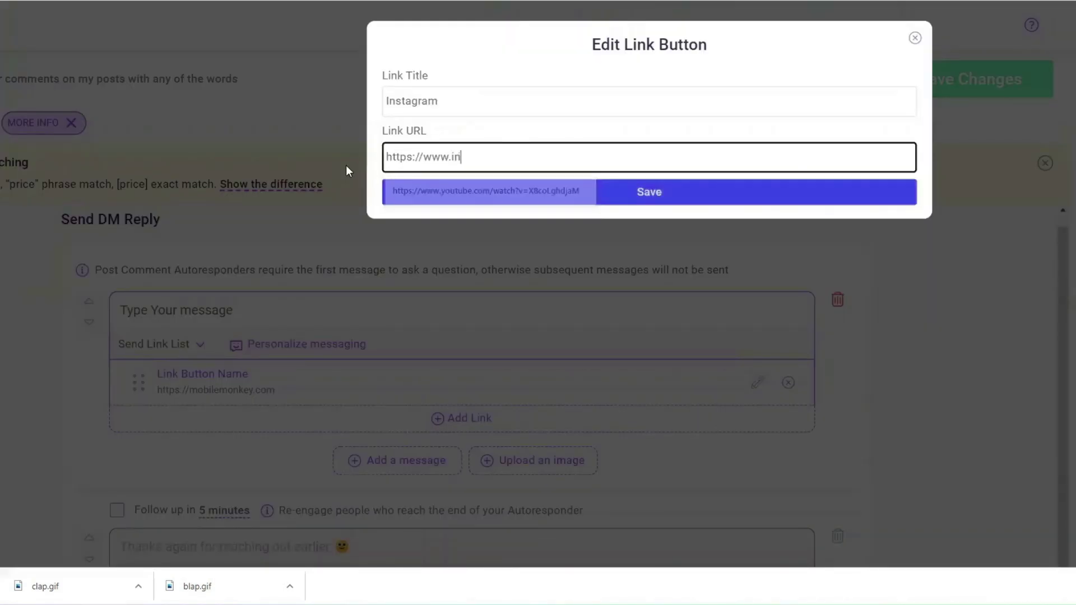
text(stagram.com/)
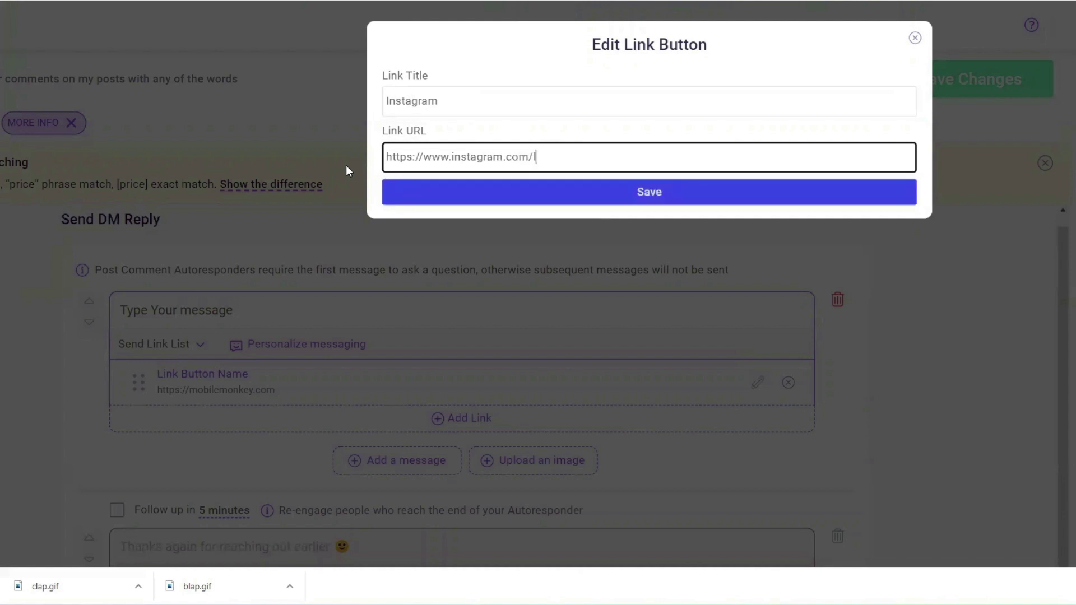
text(lisaonautopilot.com)
key(BackSpace)
key(BackSpace)
key(BackSpace)
key(BackSpace)
click(649, 192)
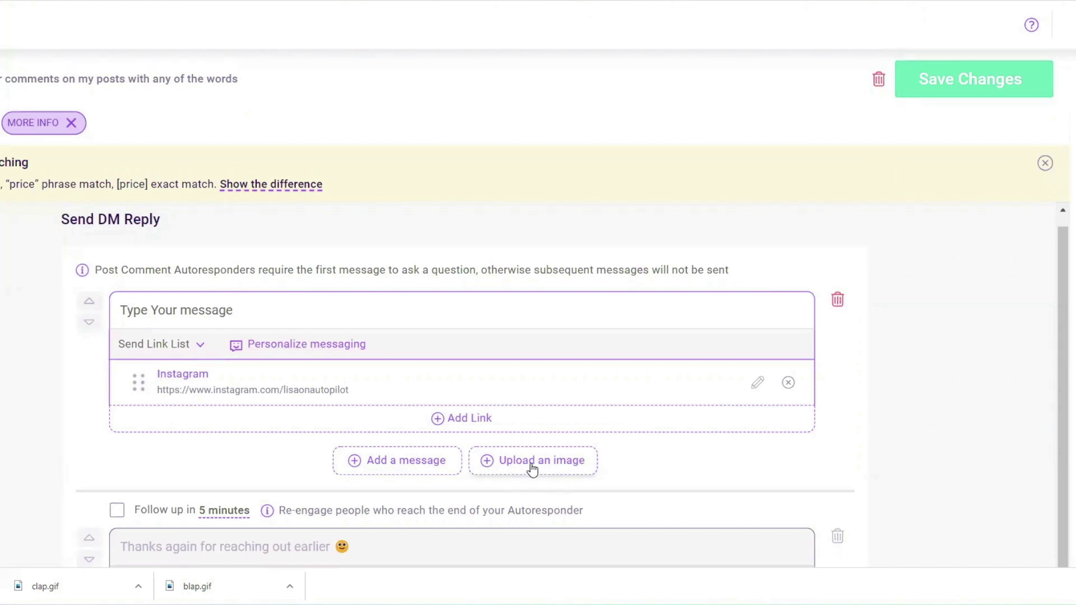
click(973, 79)
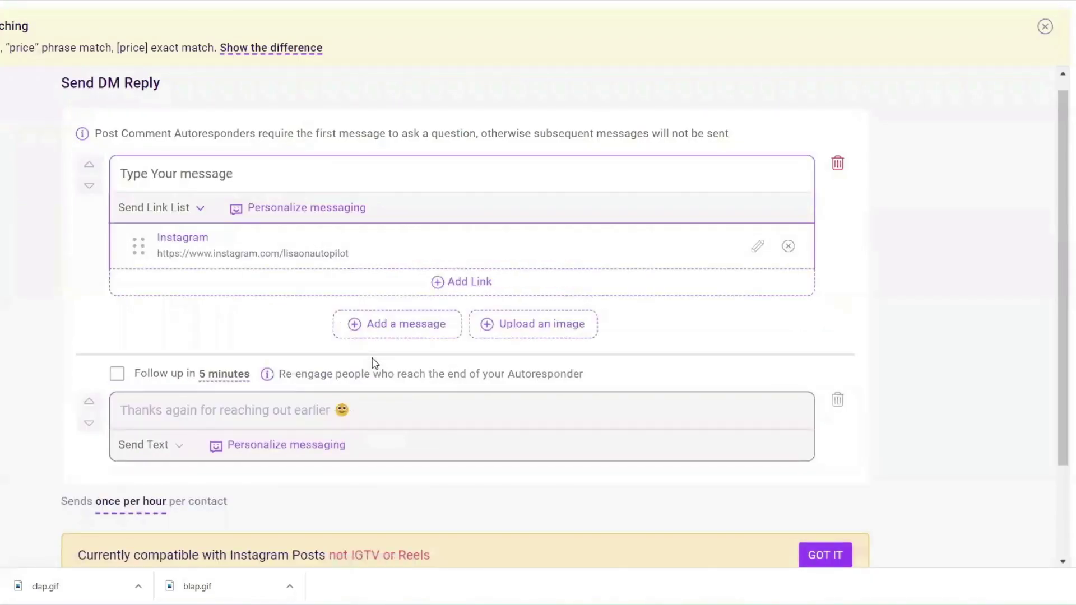
- Review the autoresponder's DM reply, follow-up, sending frequency and public reply options
scroll(374, 367, up, 1)
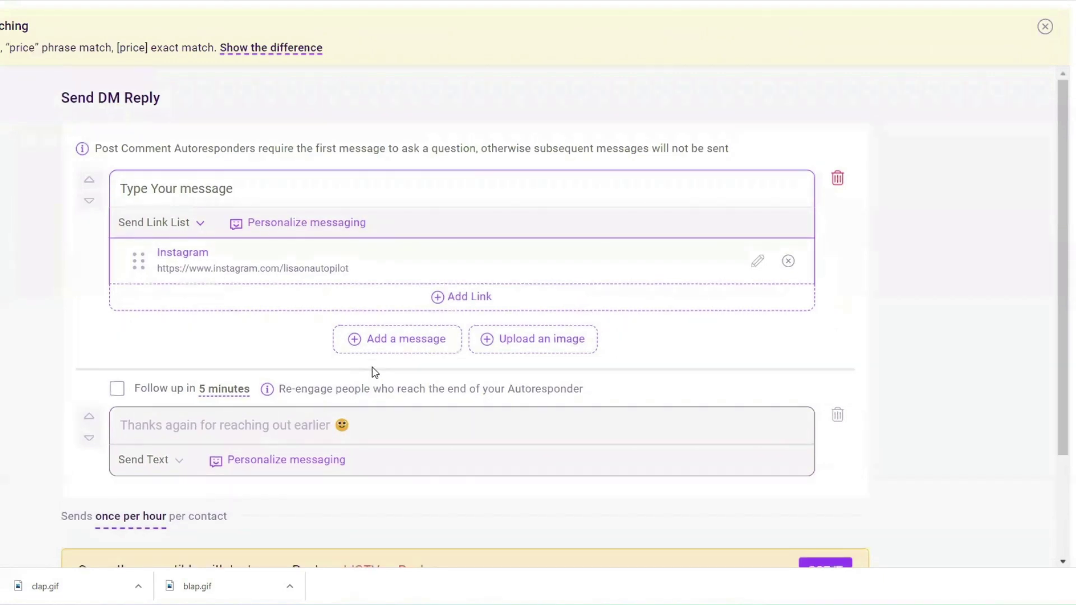
scroll(476, 294, left, 3)
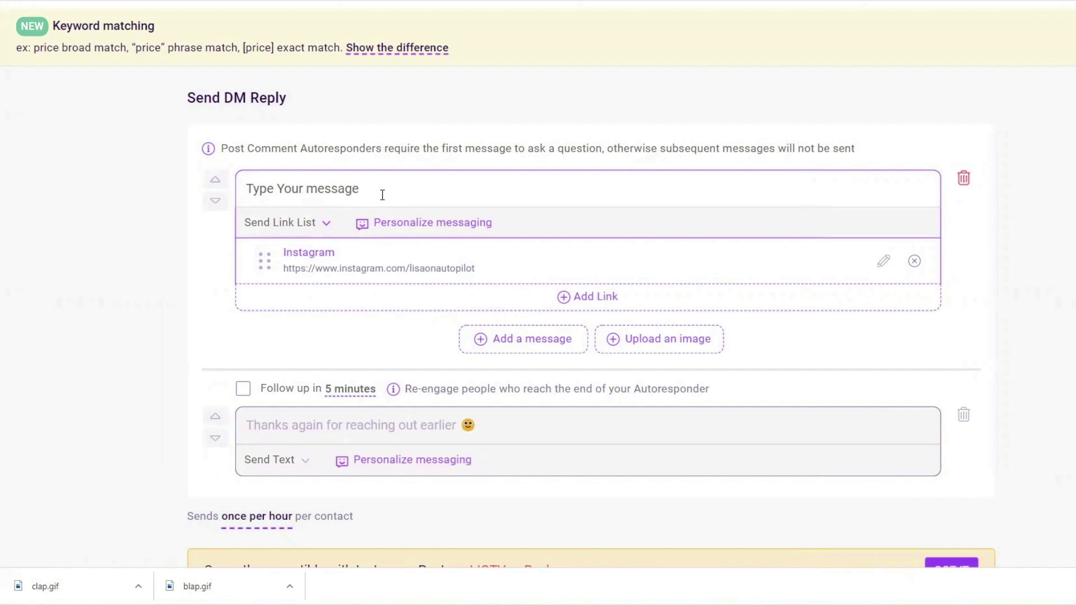
scroll(529, 385, down, 2)
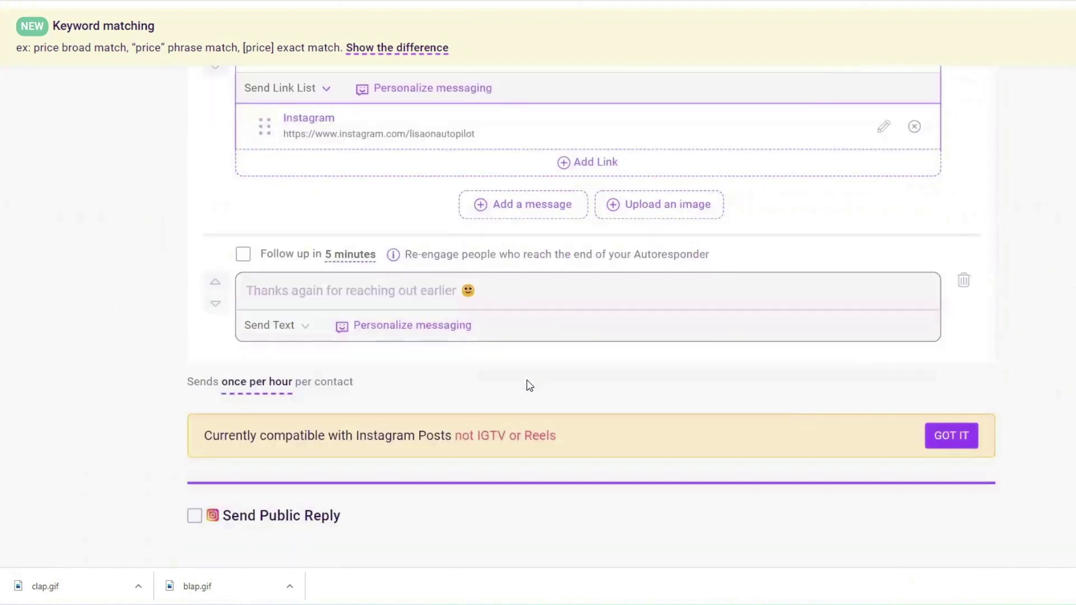
scroll(528, 386, up, 2)
scroll(528, 385, down, 2)
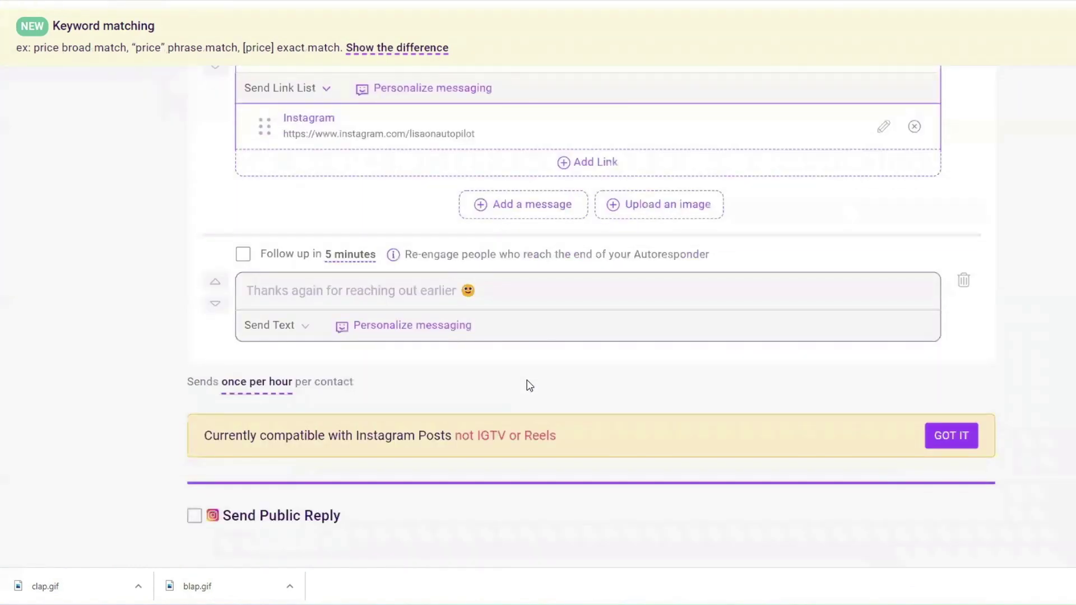